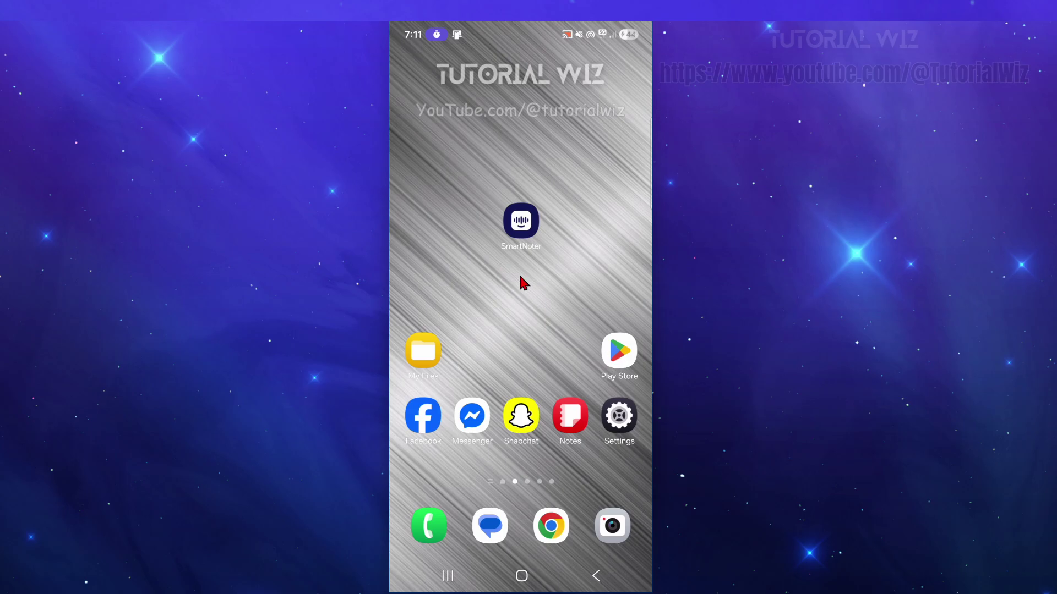
Launch SmartNoter from the home screen to reach its 'Welcome to Smart Noter' page.
left_click(525, 232)
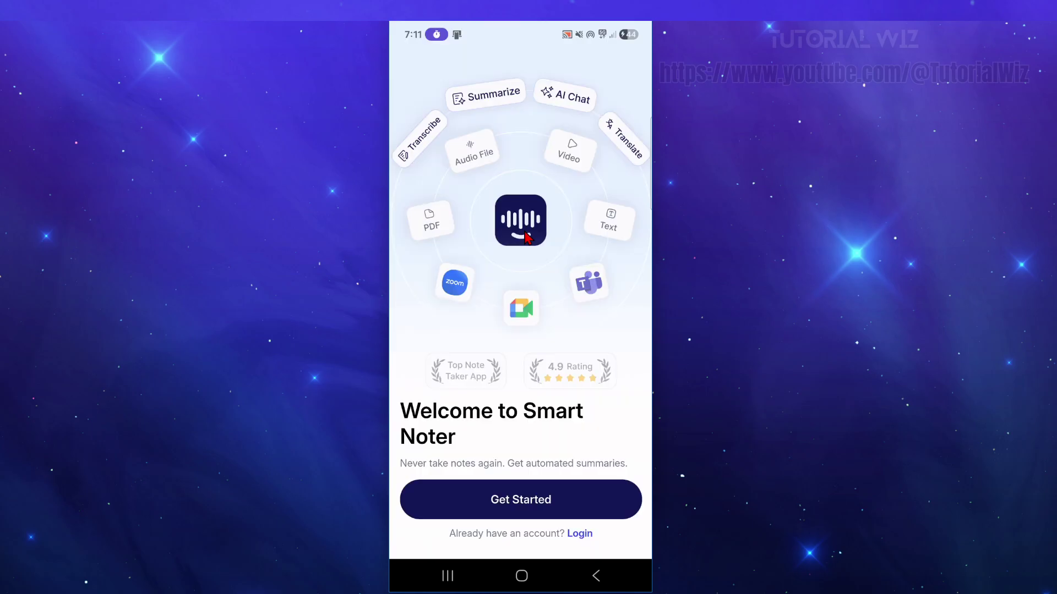
Get through the onboarding pages, close the trial offer, and continue with Google.
left_click(543, 496)
left_click(545, 501)
left_click(566, 504)
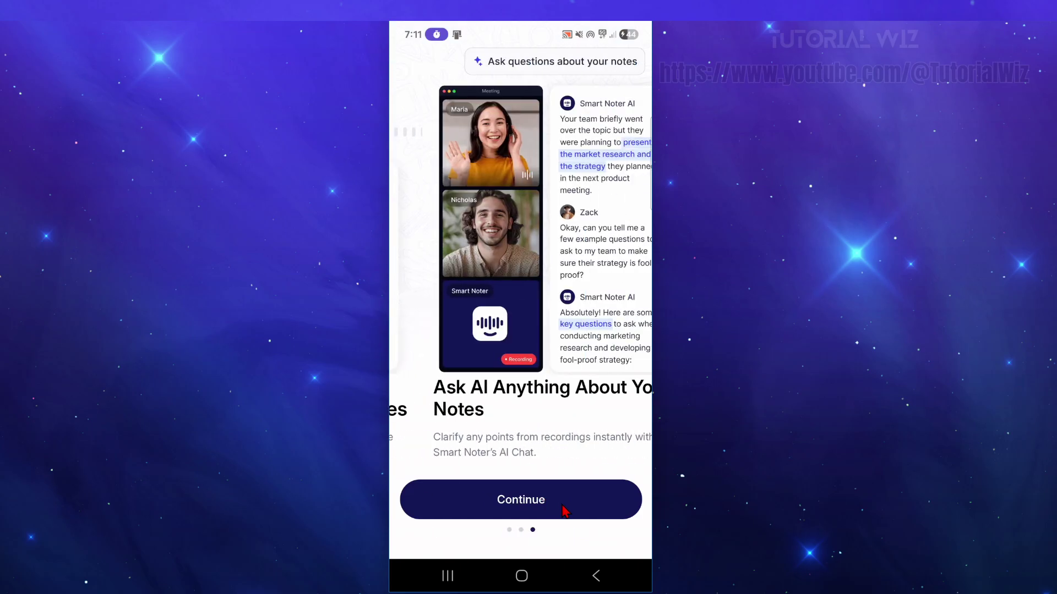
left_click(570, 504)
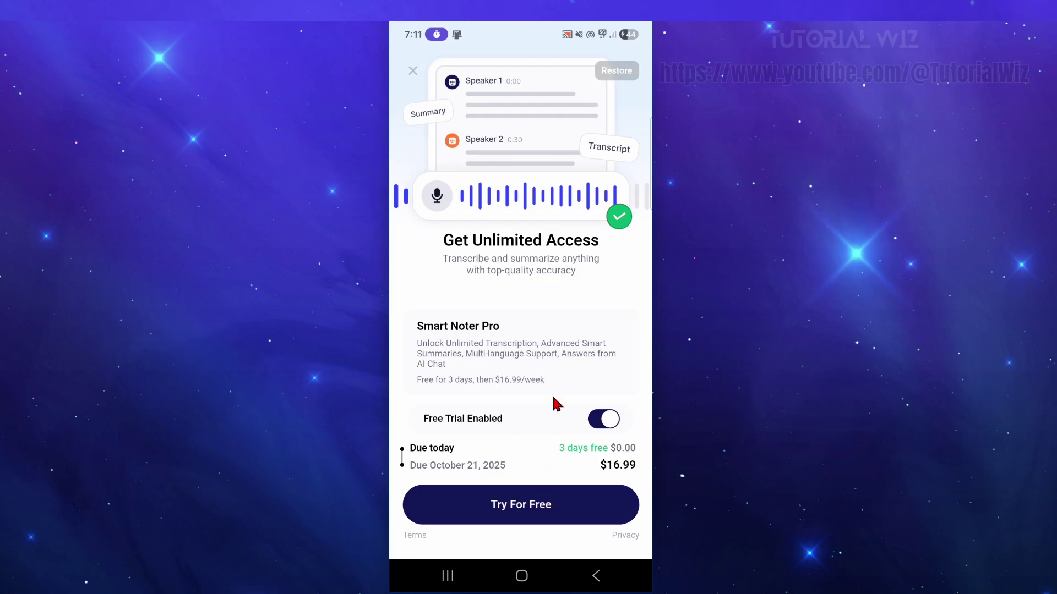
left_click(412, 76)
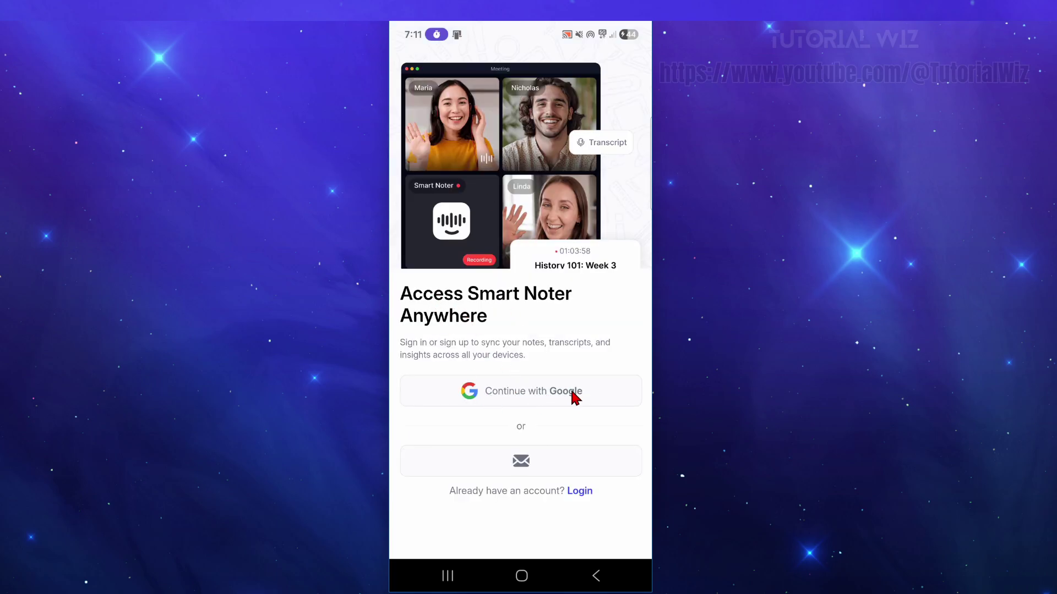
left_click(523, 405)
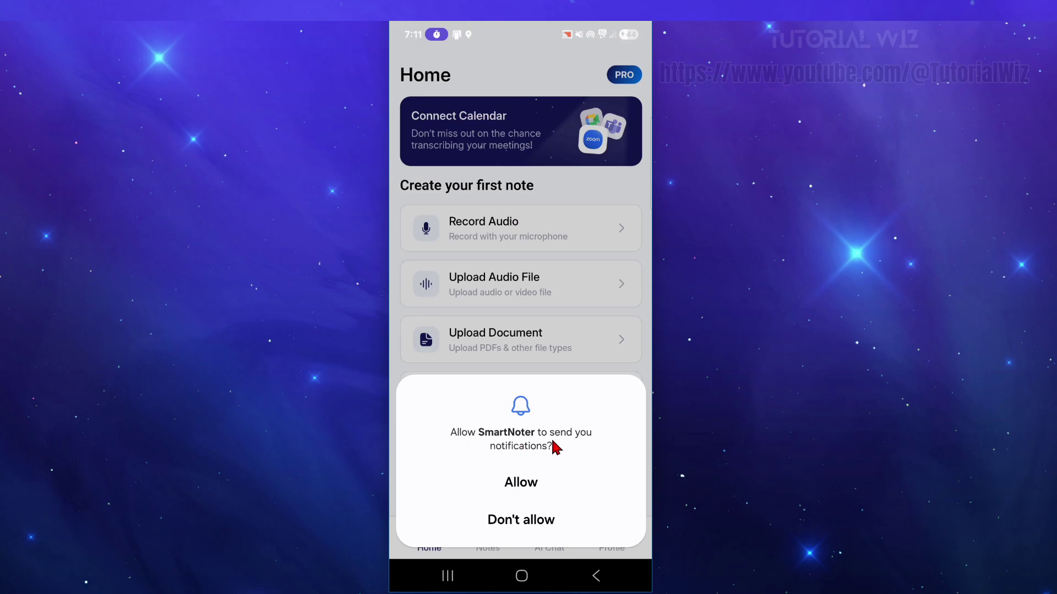
Allow notifications and scroll through Home's note options, such as Record Audio and Paste YouTube URL.
left_click(532, 488)
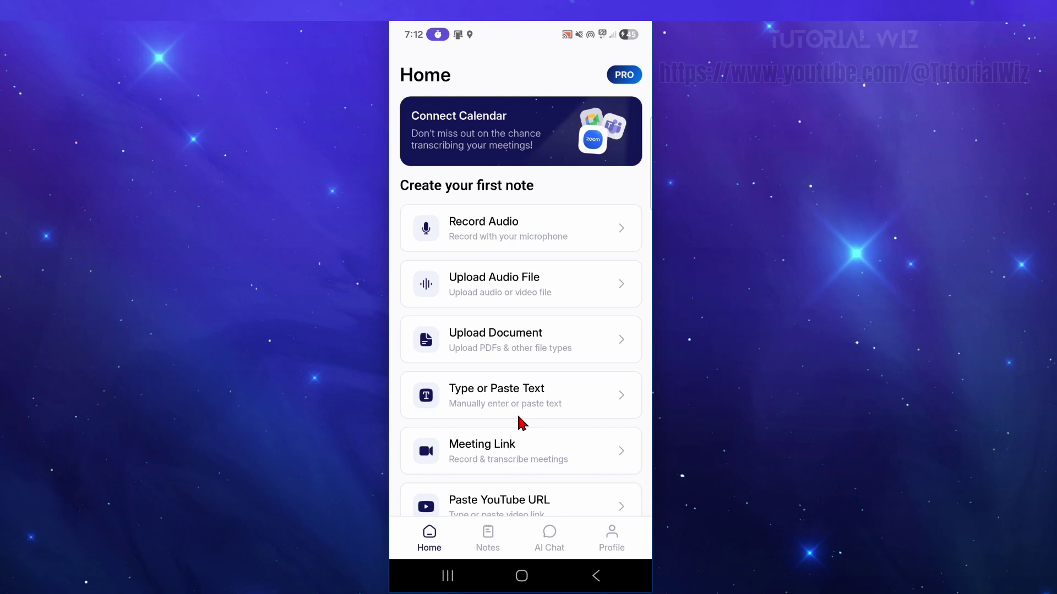
scroll(569, 411, "down", 1)
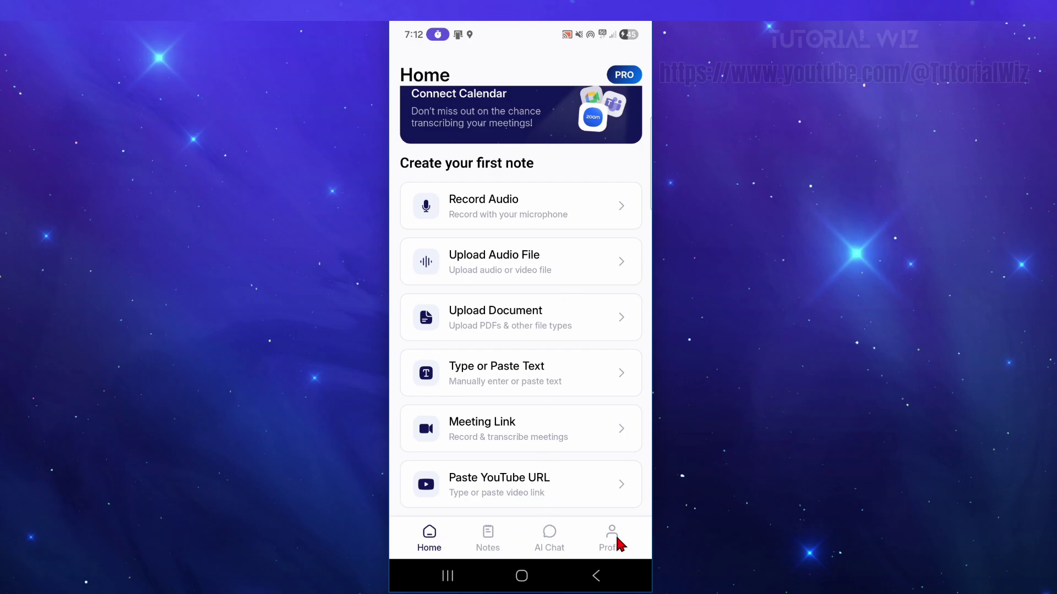
Switch between the Notes and Home tabs to browse them.
left_click(488, 542)
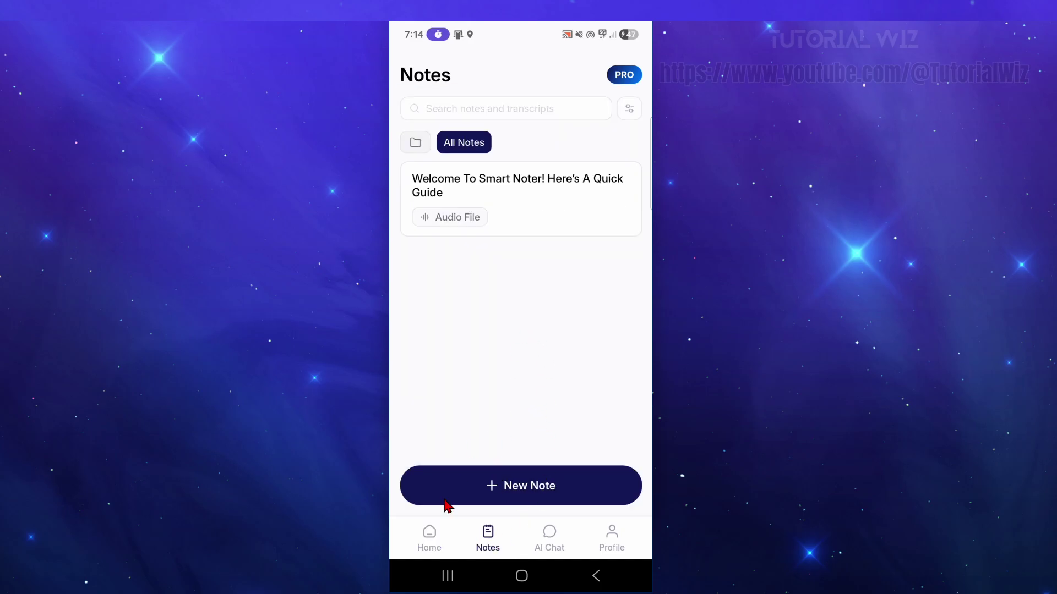
left_click(430, 544)
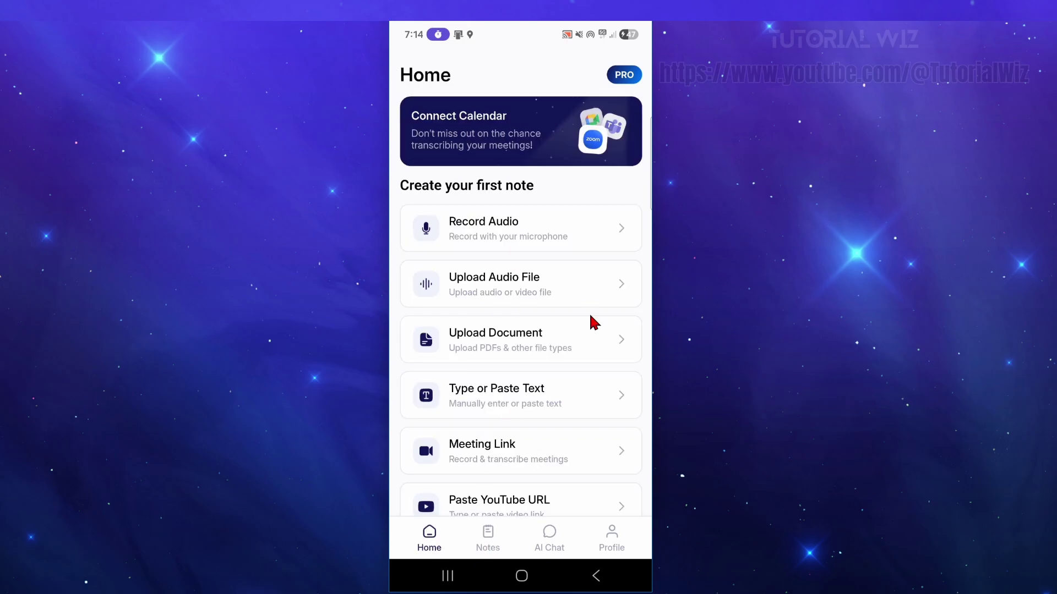
scroll(557, 502, "down", 1)
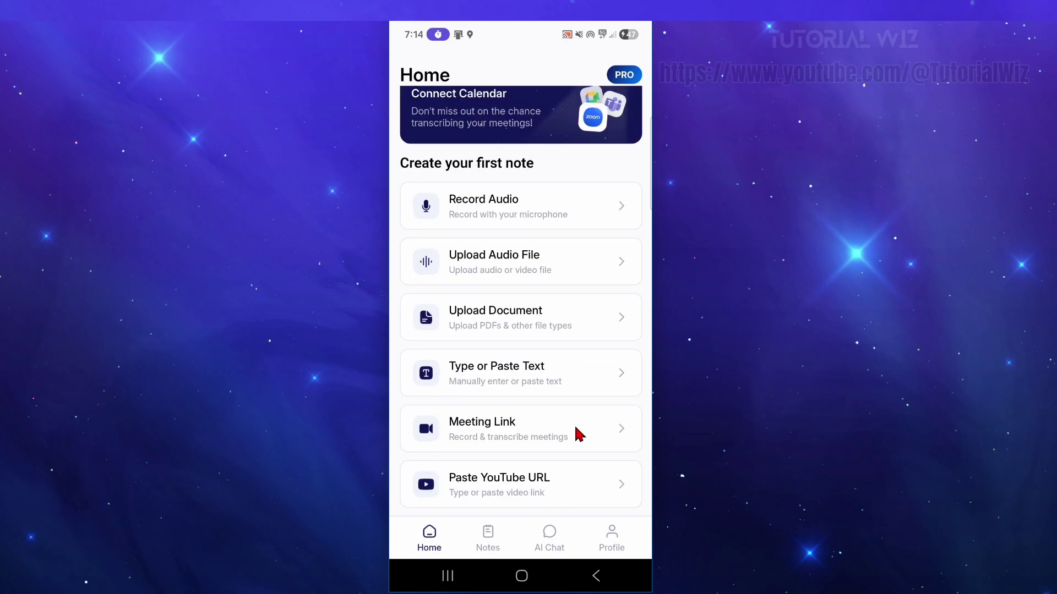
left_click(500, 544)
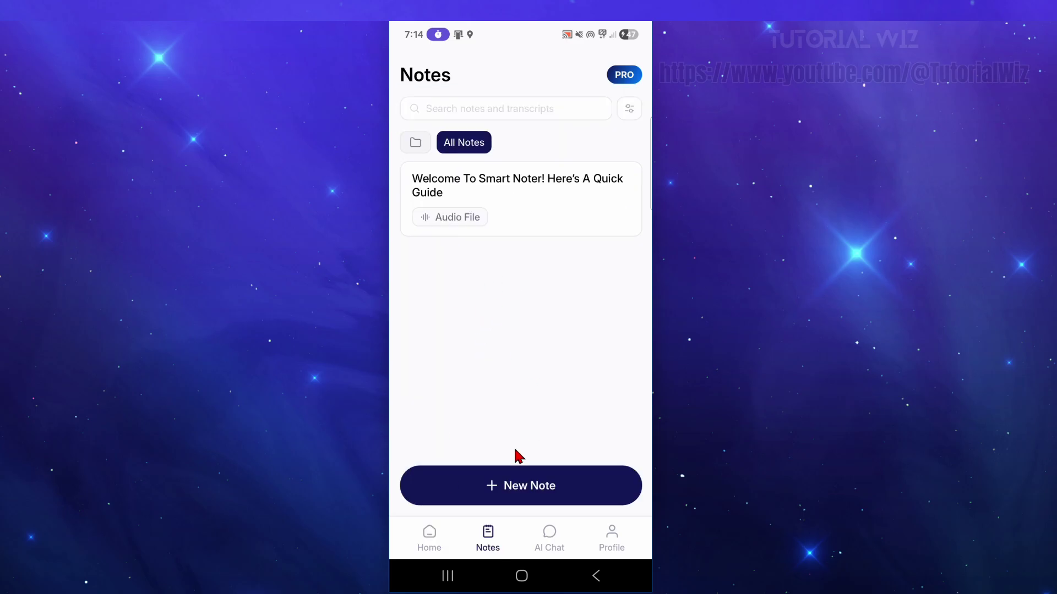
Ask AI Chat how Smart Noter AI generates answers, then open the Profile settings.
left_click(550, 541)
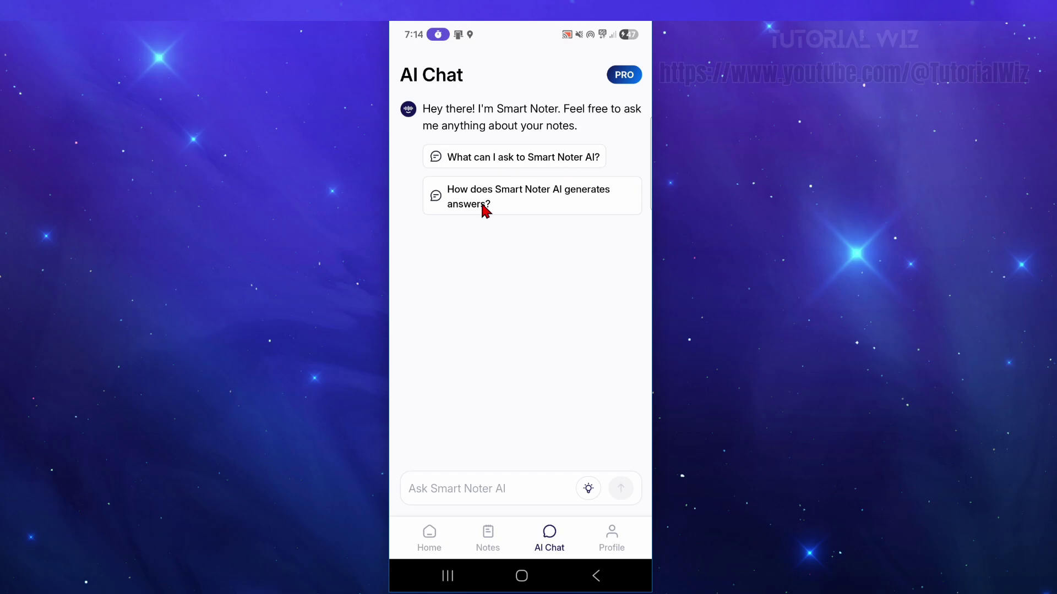
left_click(554, 198)
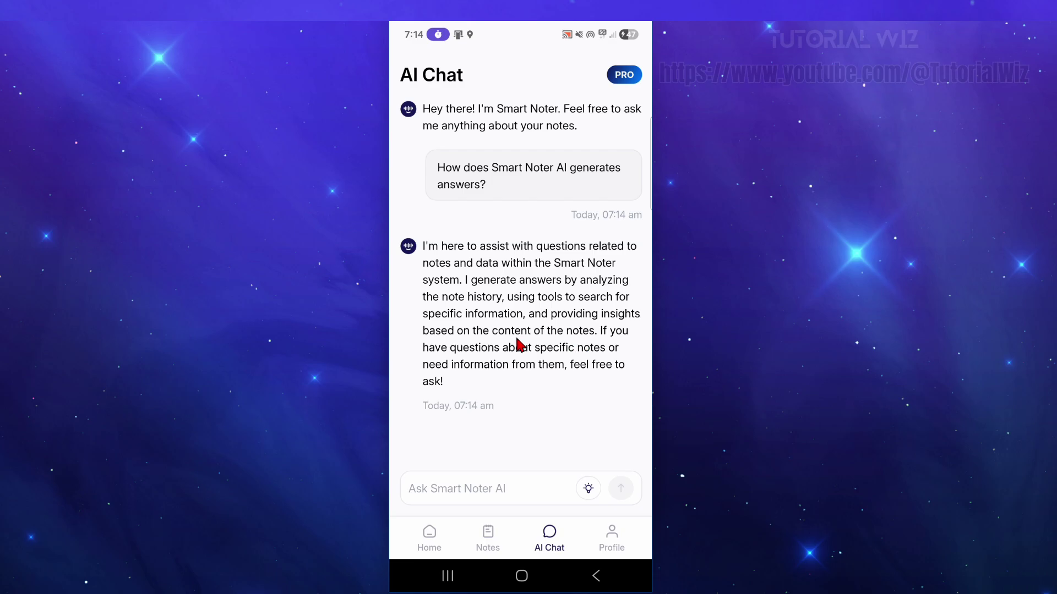
left_click(615, 540)
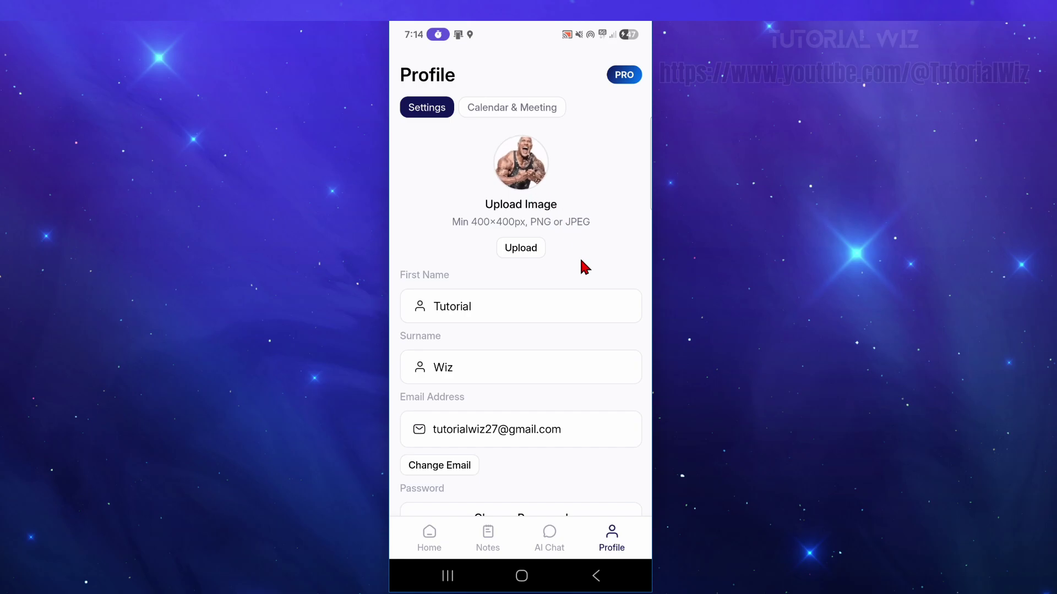
Scroll through the Profile account and support settings, then go back to Home.
scroll(482, 386, "down", 2)
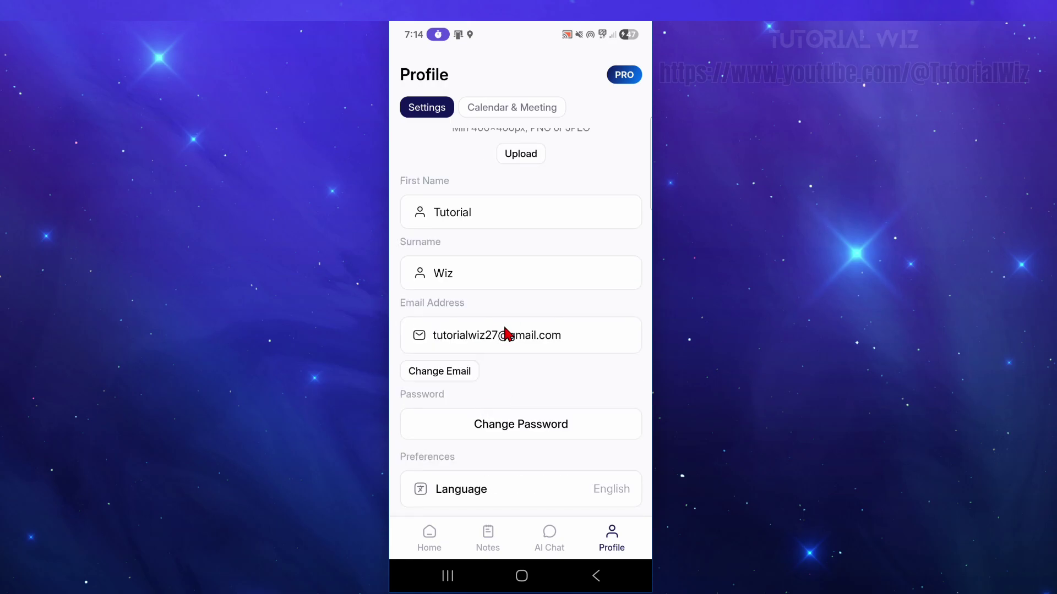
scroll(495, 385, "down", 4)
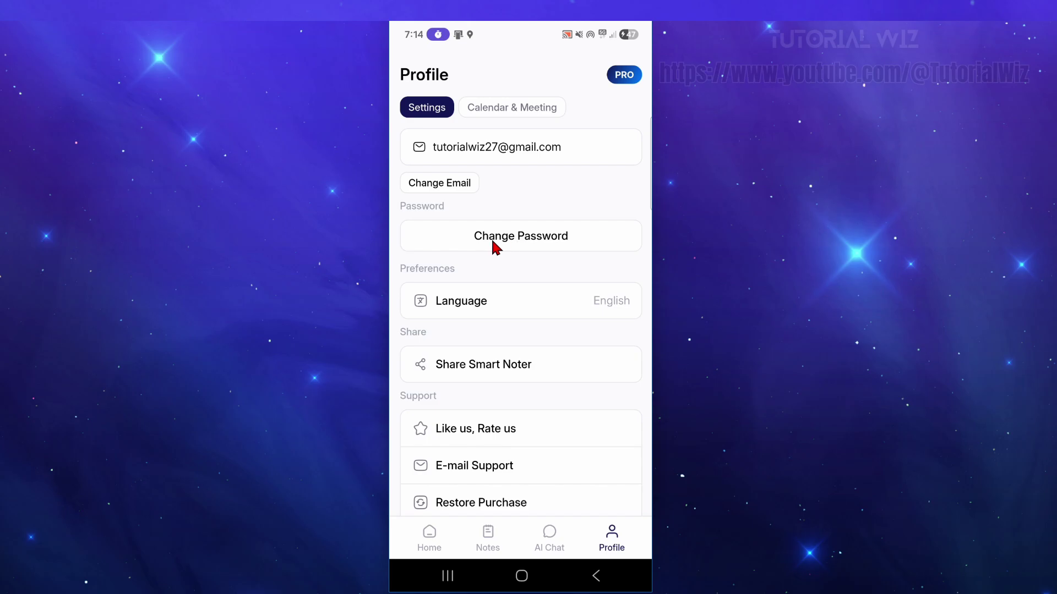
scroll(540, 349, "down", 2)
scroll(503, 418, "down", 1)
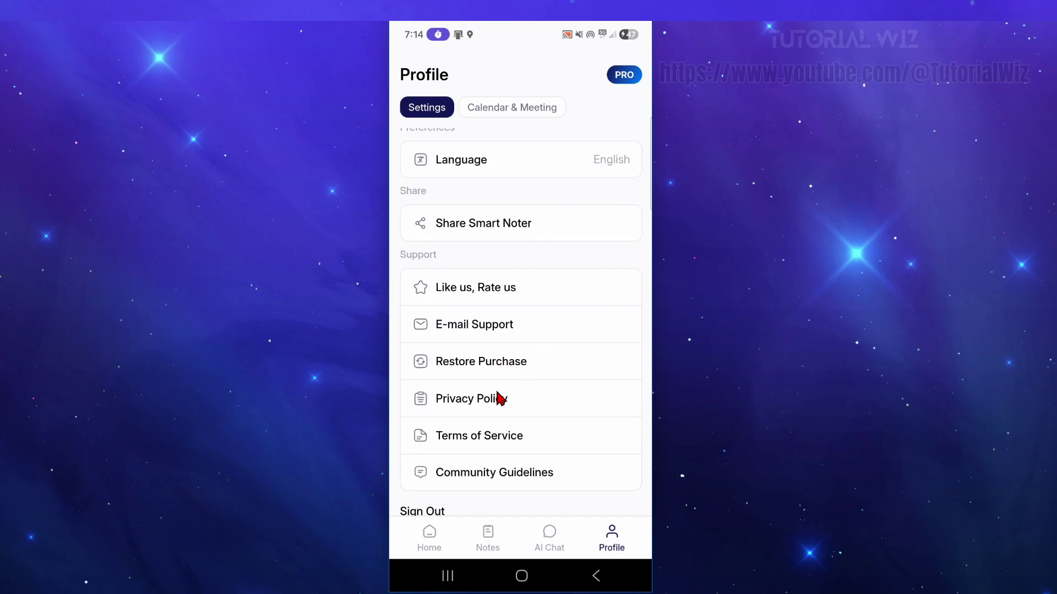
scroll(564, 262, "down", 3)
scroll(554, 345, "up", 9)
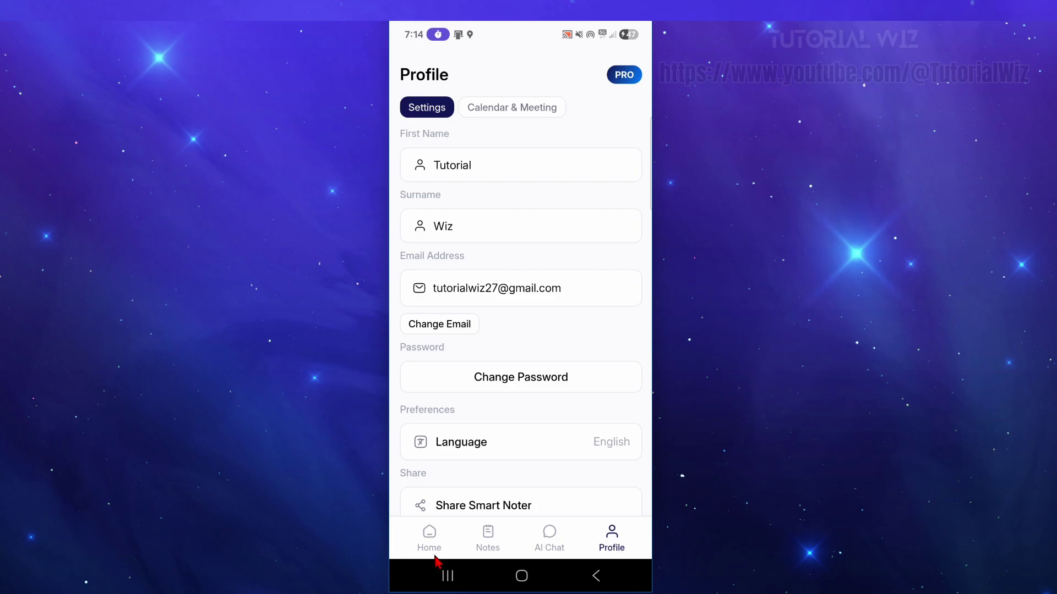
left_click(430, 536)
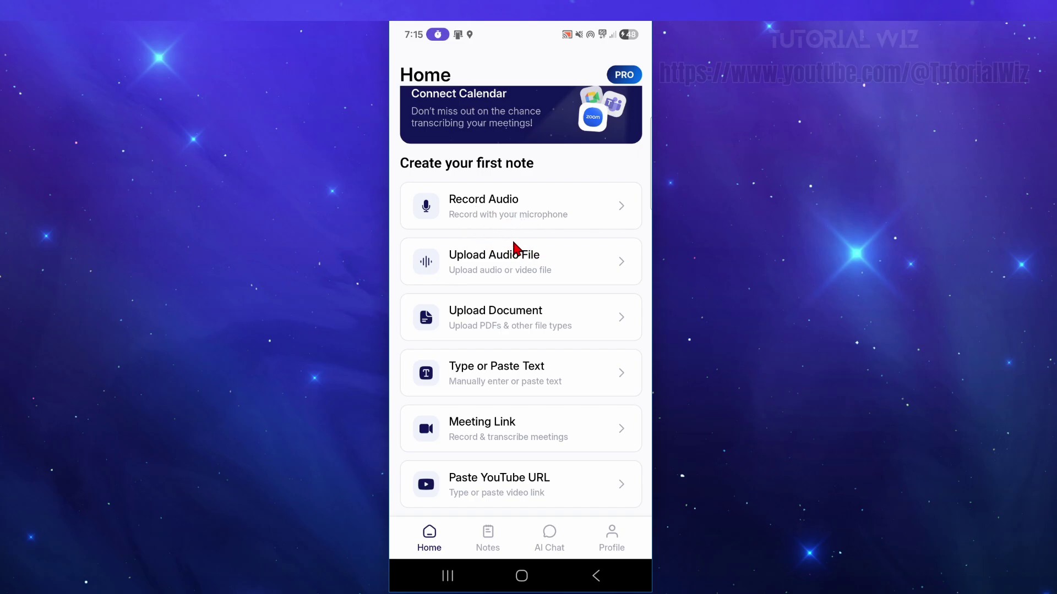
Record an 11-second voice clip with microphone access 'While using the app', then save it.
left_click(498, 213)
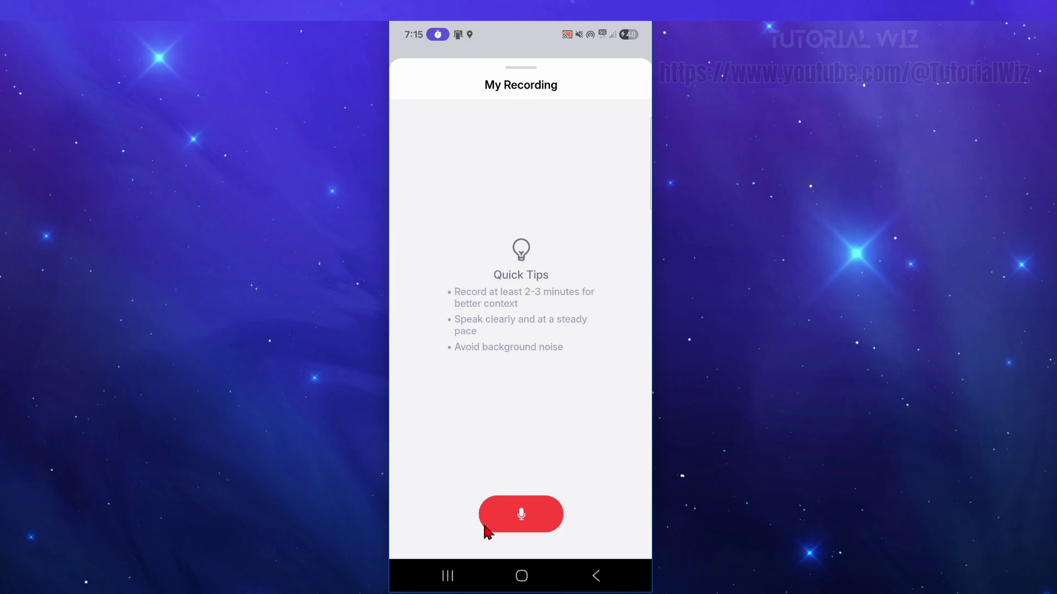
left_click(524, 516)
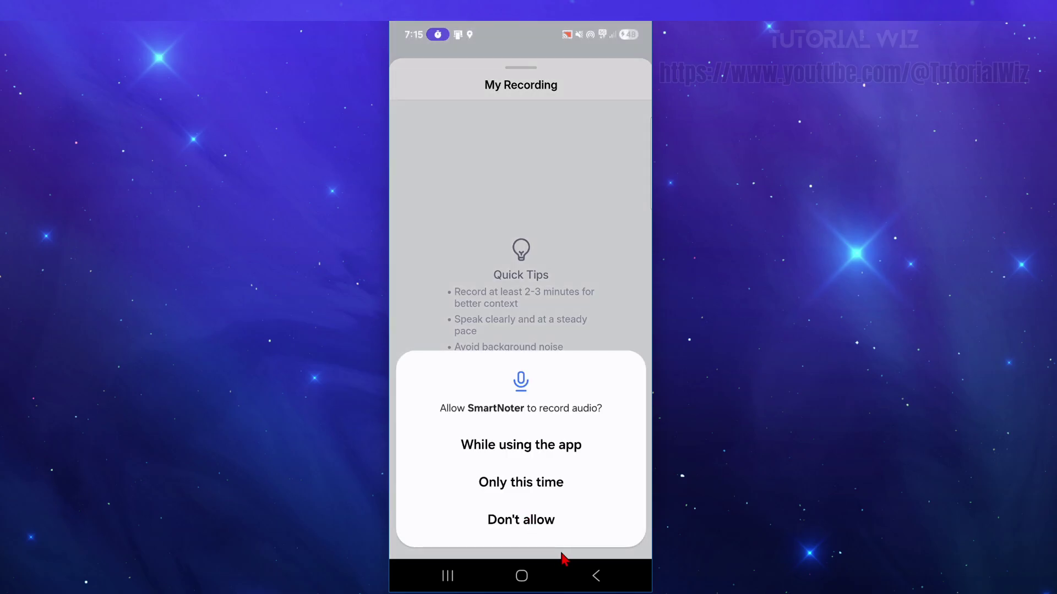
left_click(530, 447)
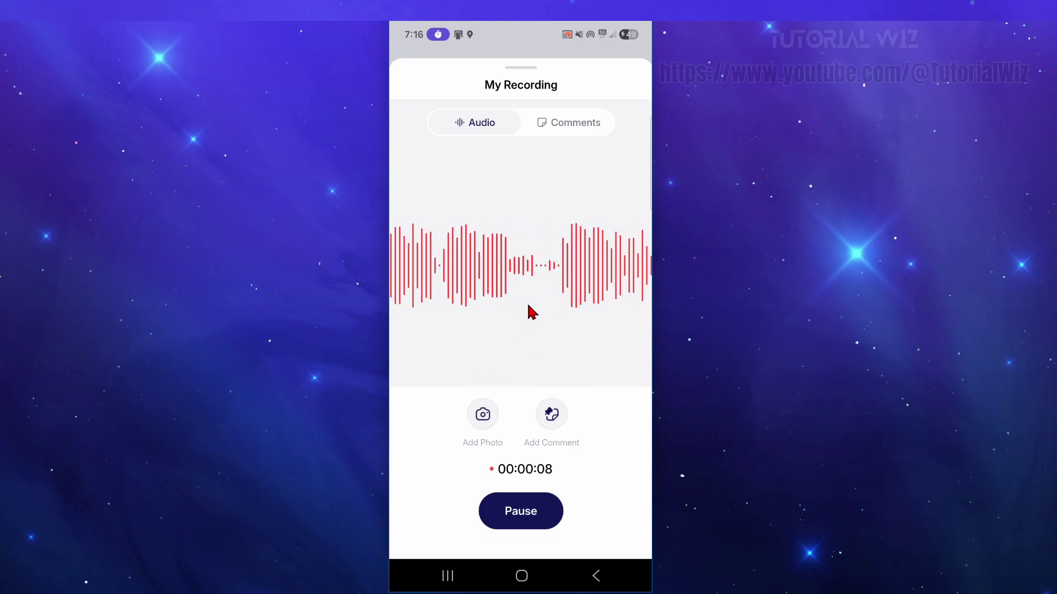
left_click(532, 516)
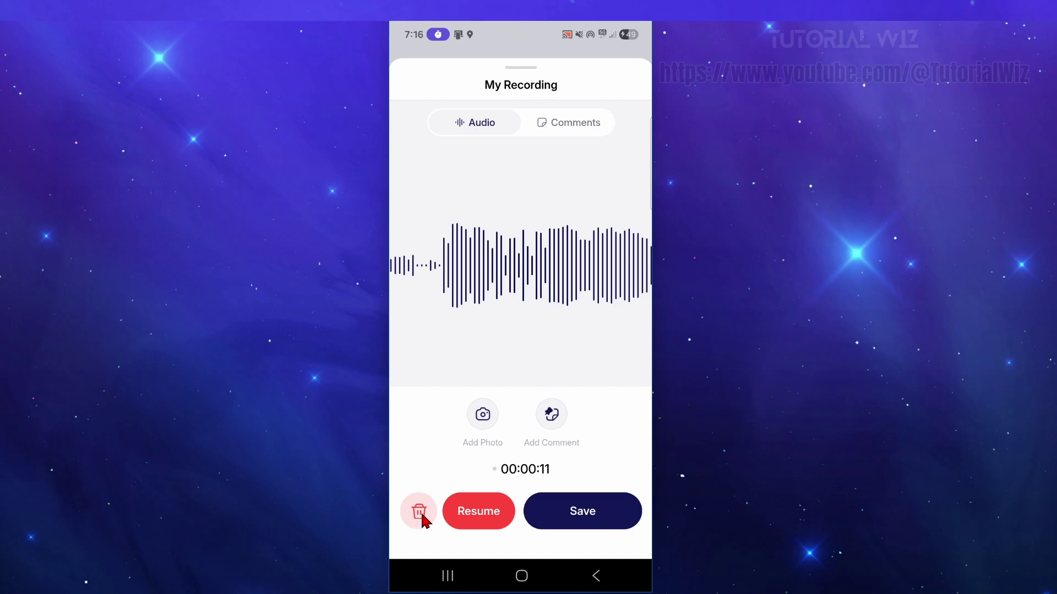
left_click(605, 509)
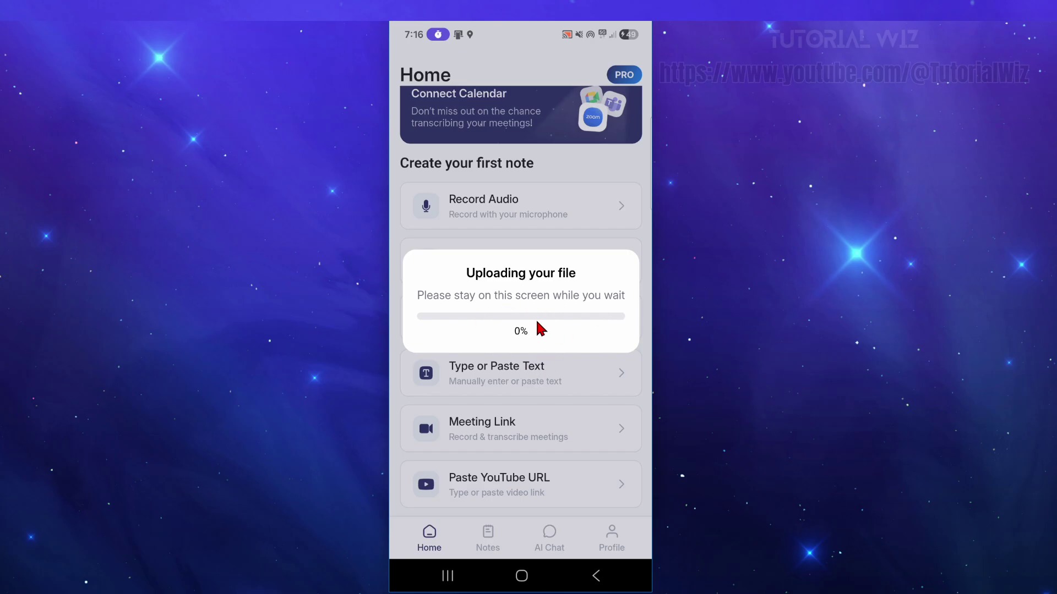
Dismiss the notifications prompt and open Tutorial's Recording Note from Notes, declining the rating request.
left_click_drag(511, 337, 531, 417)
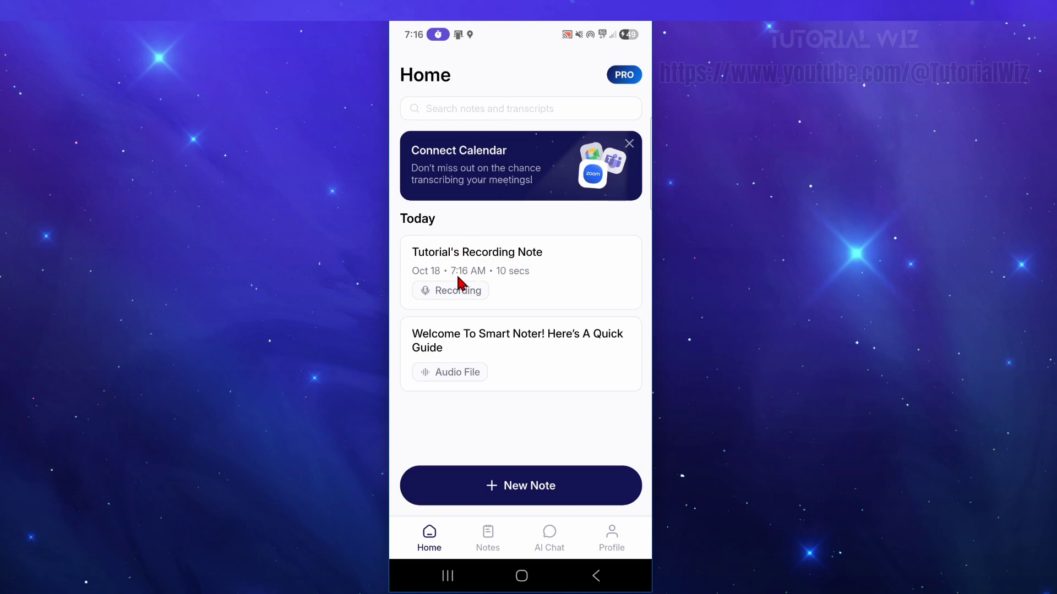
left_click(490, 543)
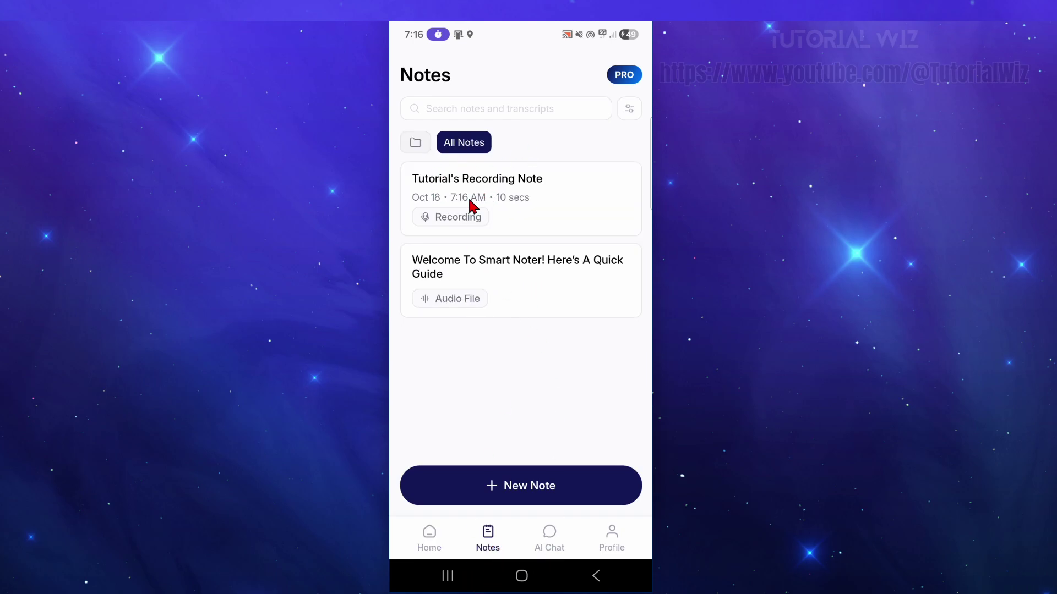
left_click(500, 195)
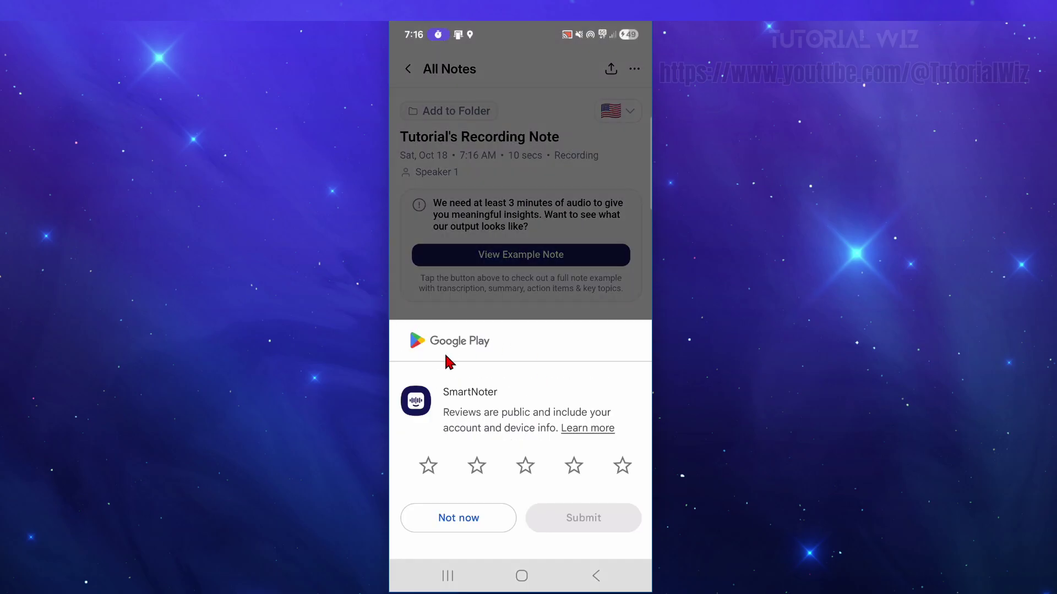
left_click(491, 530)
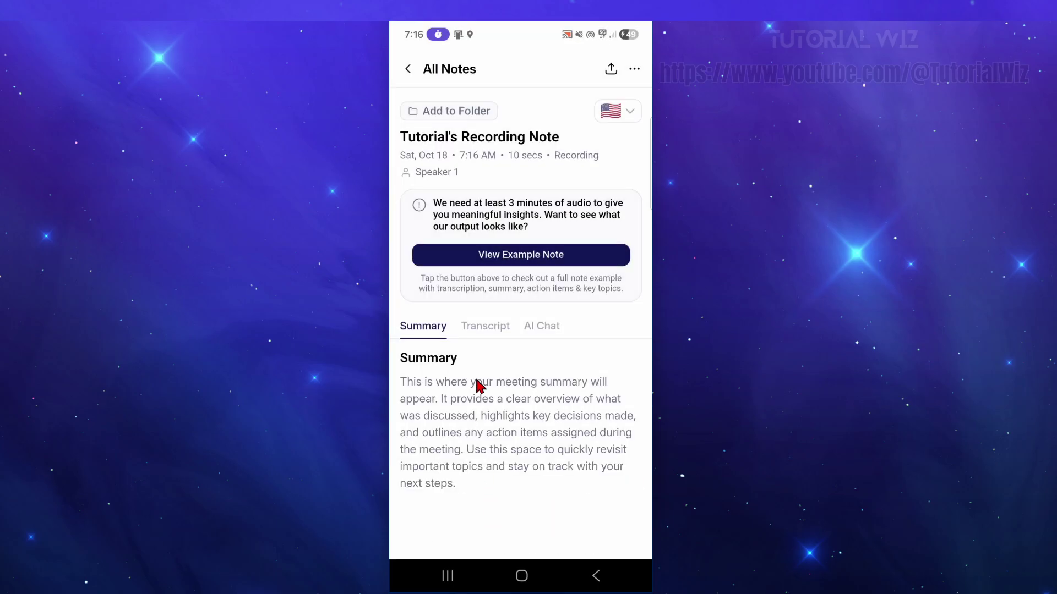
View the note's Transcript and AI Chat tabs, then return to the notes list.
left_click(502, 326)
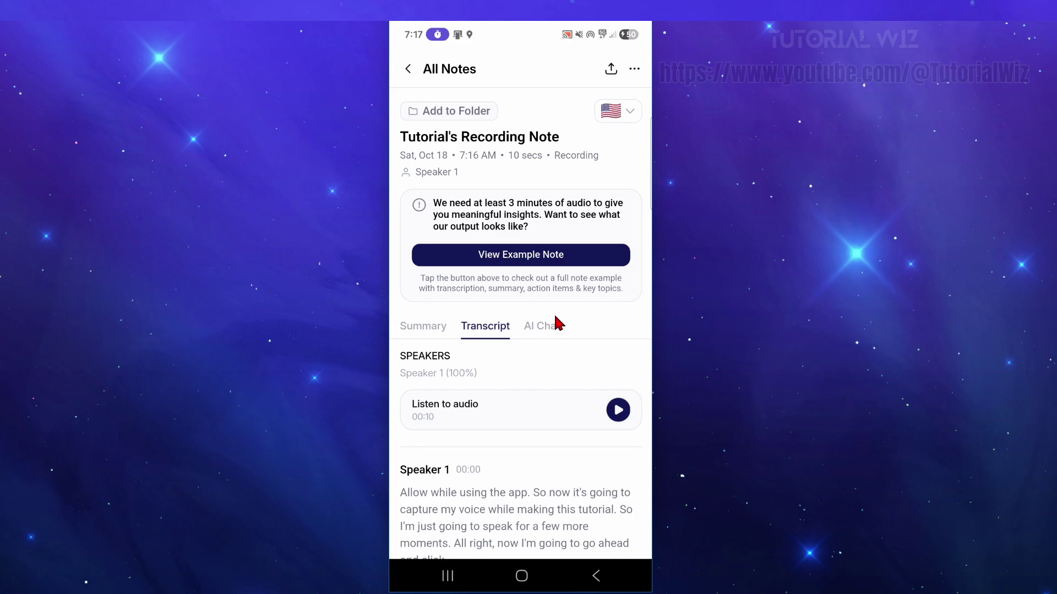
left_click(545, 330)
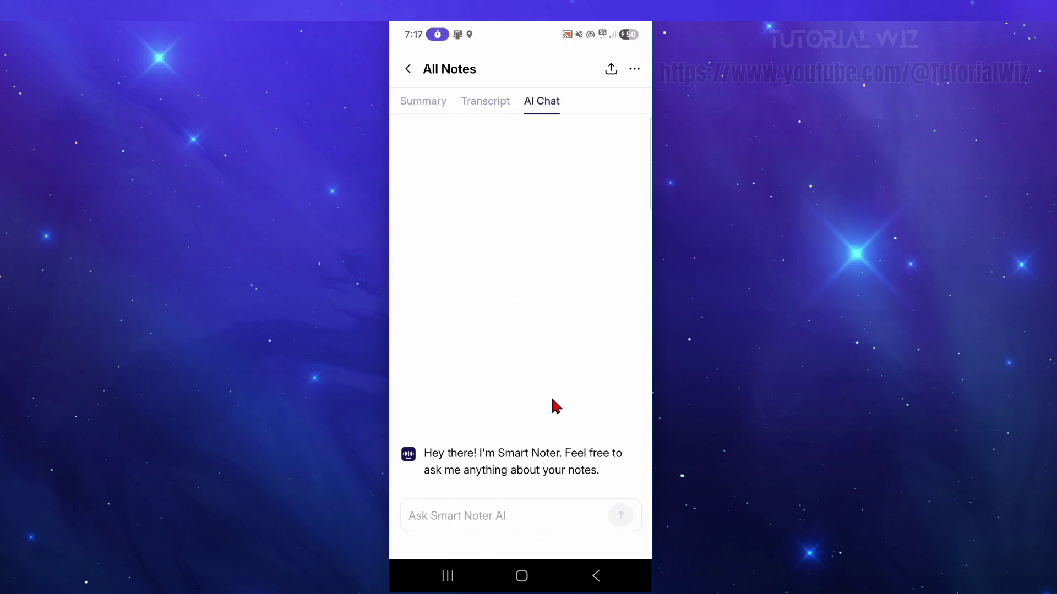
left_click(406, 70)
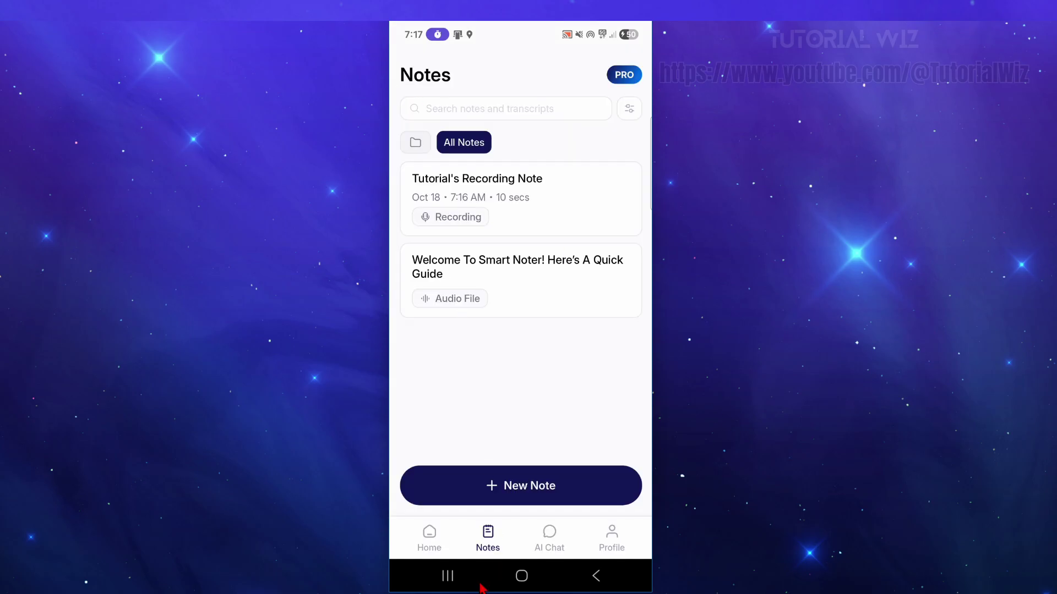
From Home, open and close the New Note choices, then reopen Tutorial's Recording Note.
left_click(431, 540)
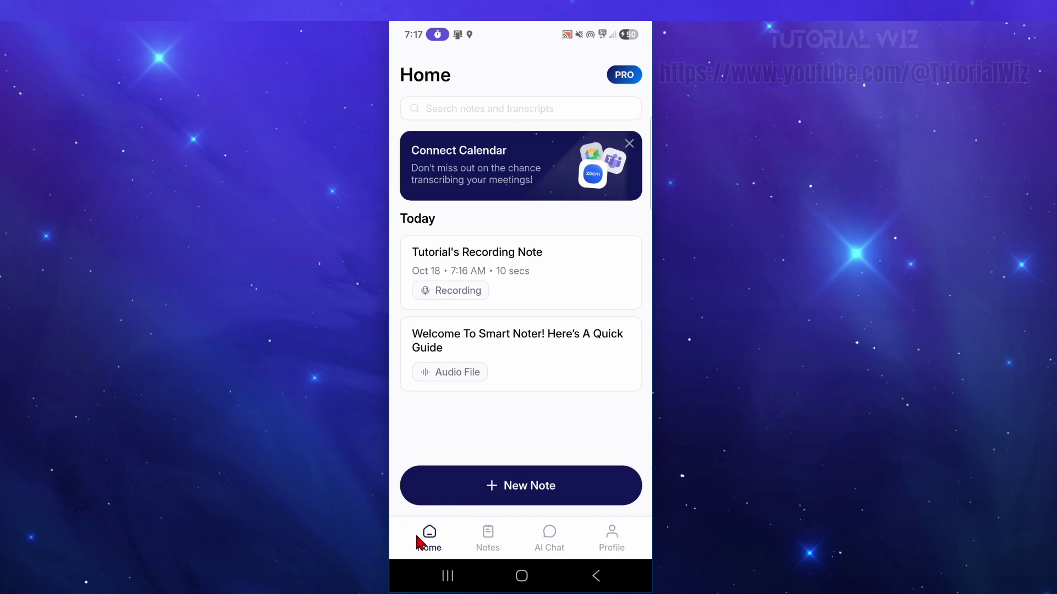
left_click(498, 500)
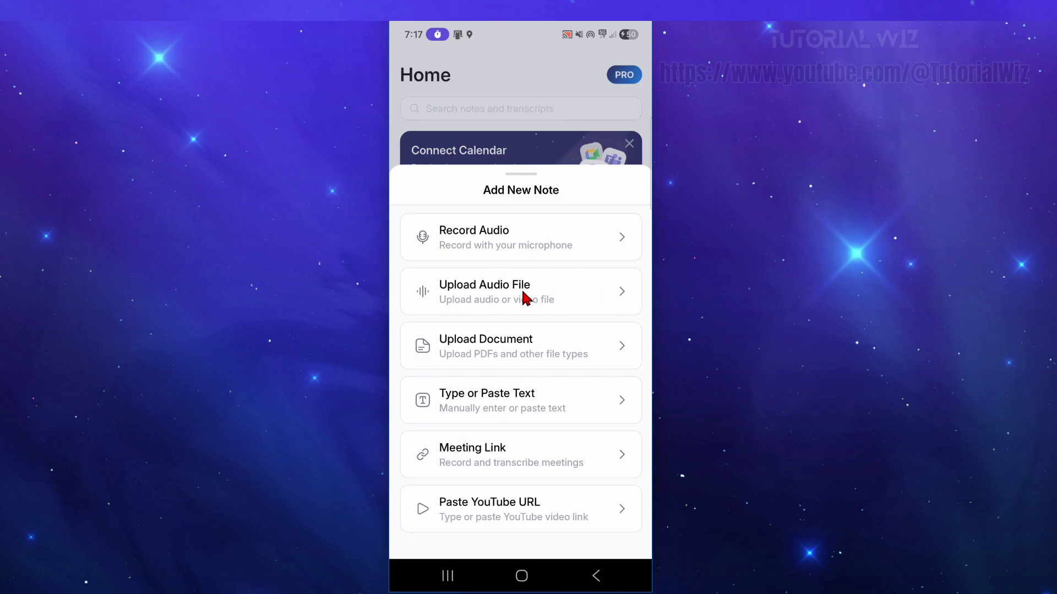
right_click(547, 377)
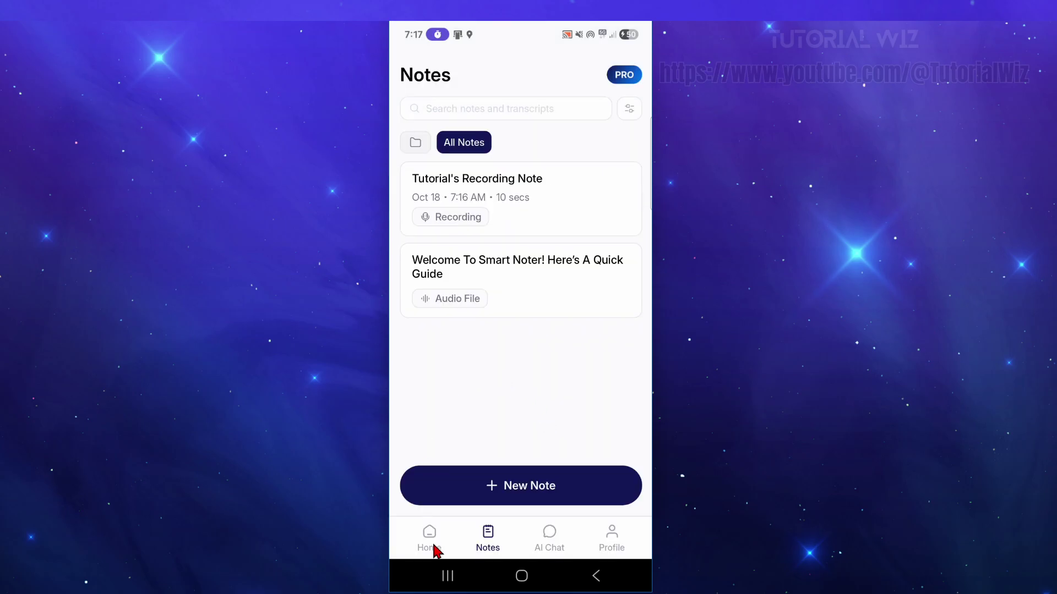
left_click(473, 194)
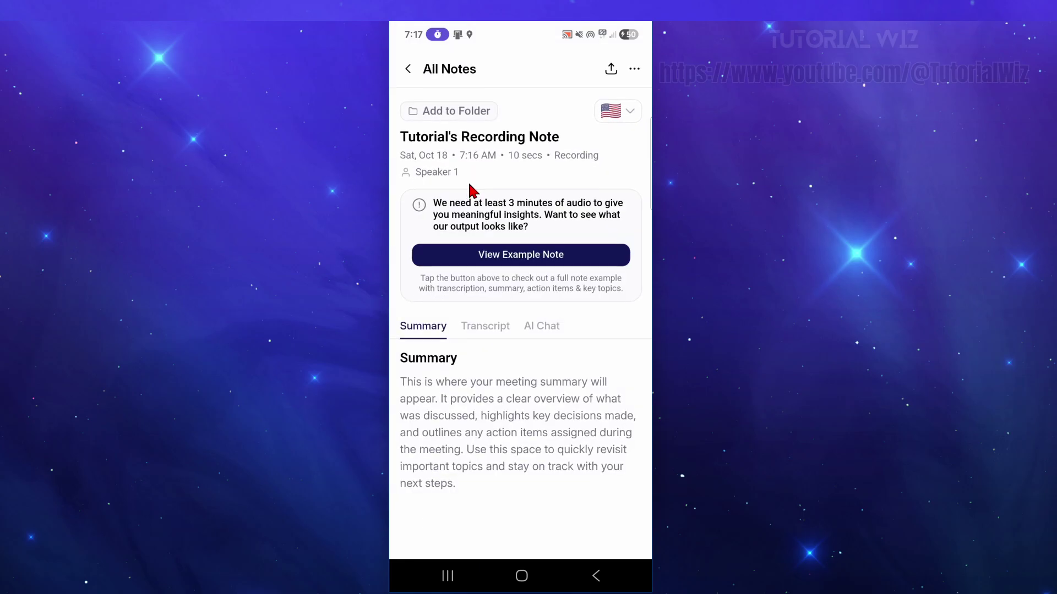
Look over the note's Share & Export, More actions and Add to Folder sheets, closing each.
left_click(612, 70)
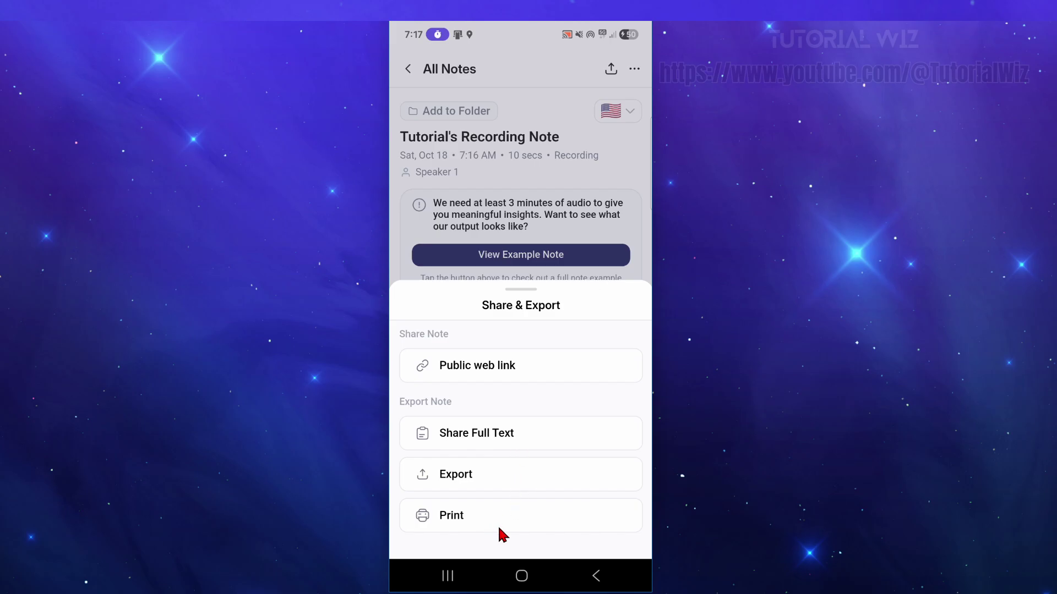
left_click(544, 221)
left_click(634, 68)
left_click(537, 136)
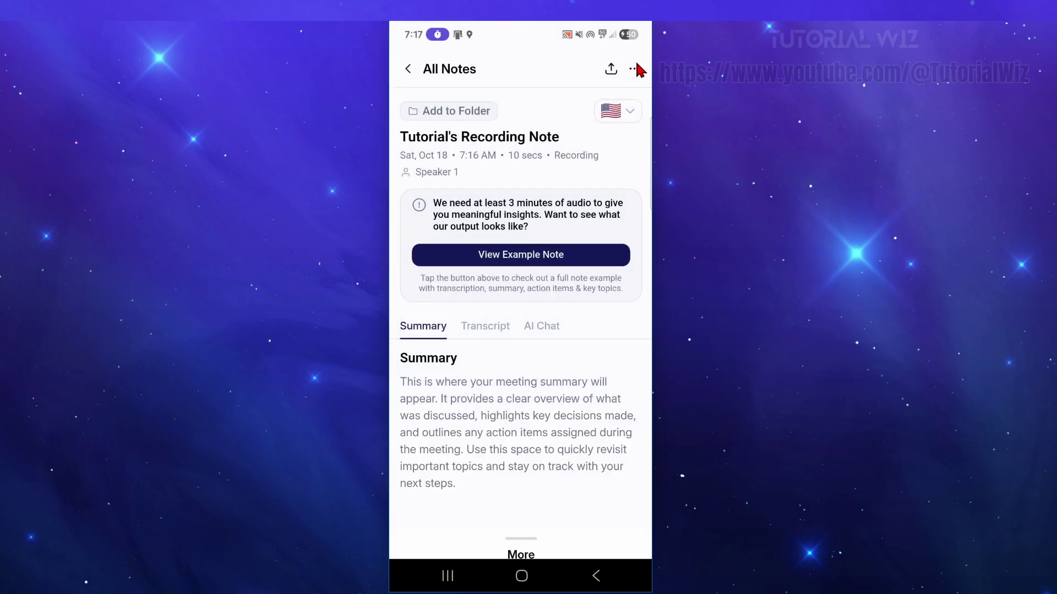
left_click(635, 68)
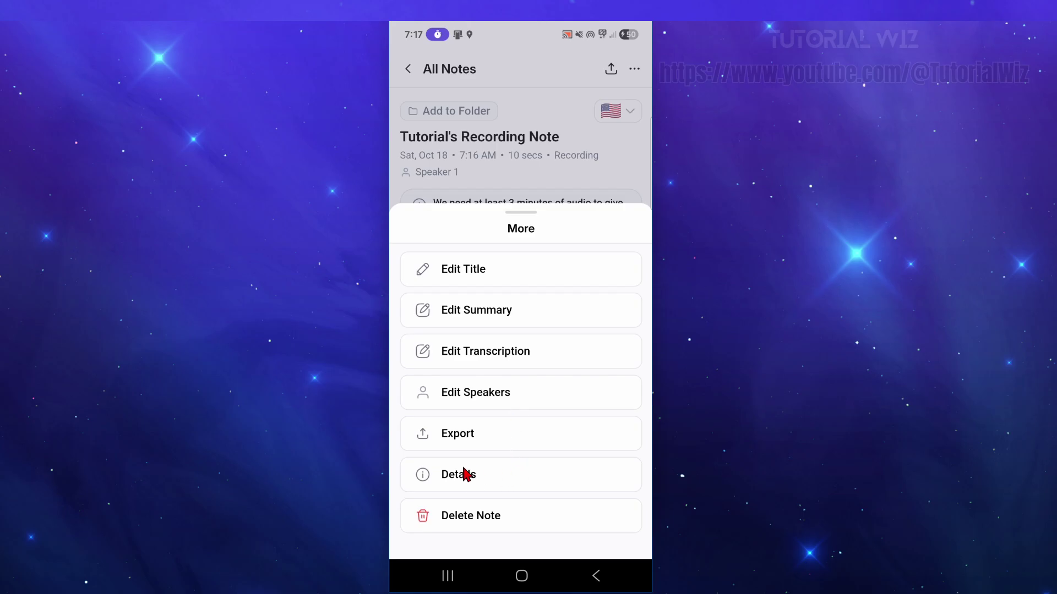
left_click(550, 182)
left_click(451, 114)
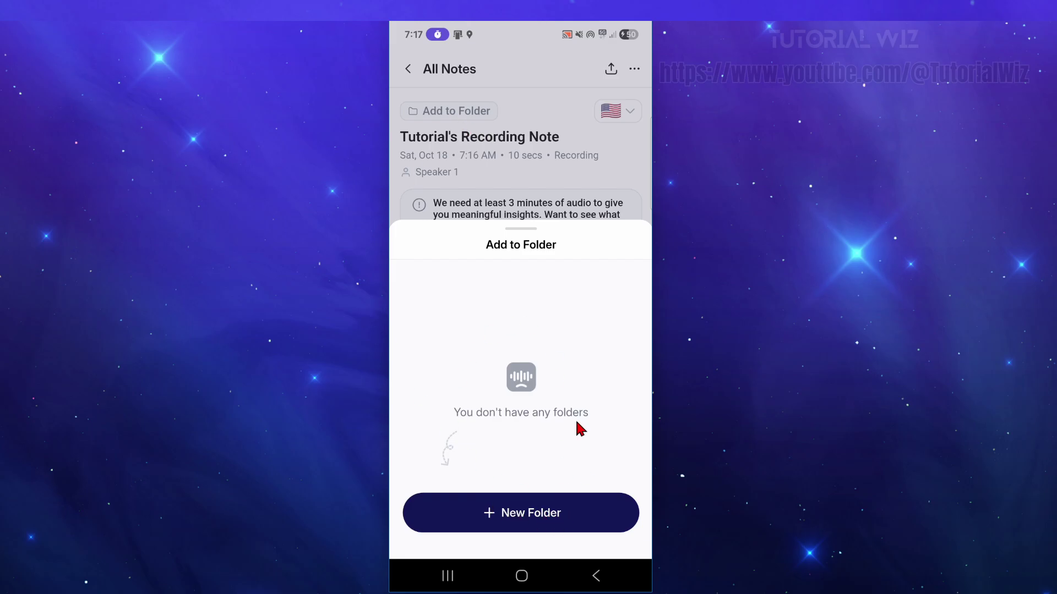
left_click(492, 213)
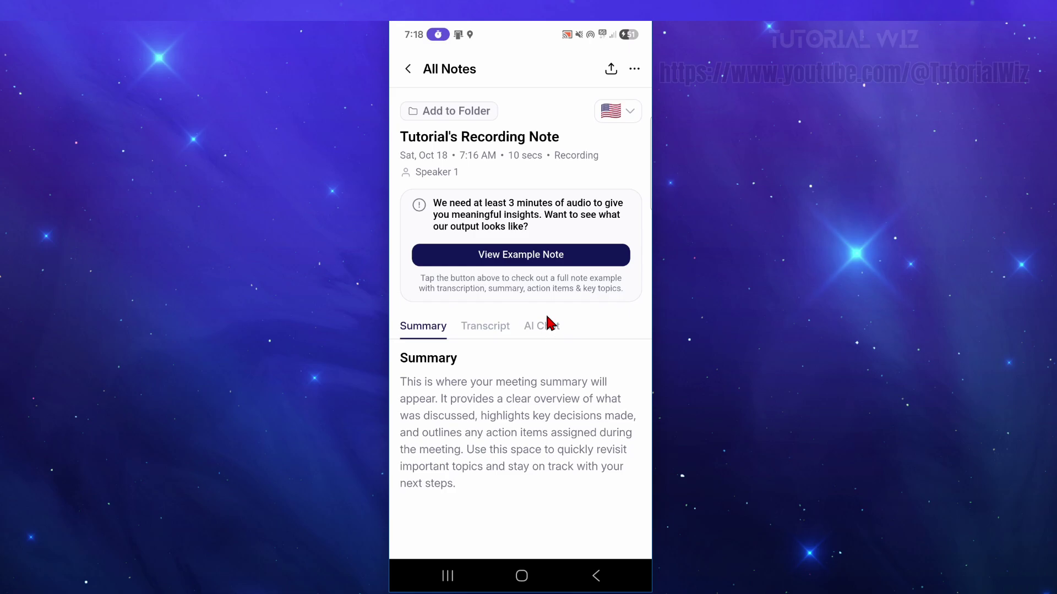